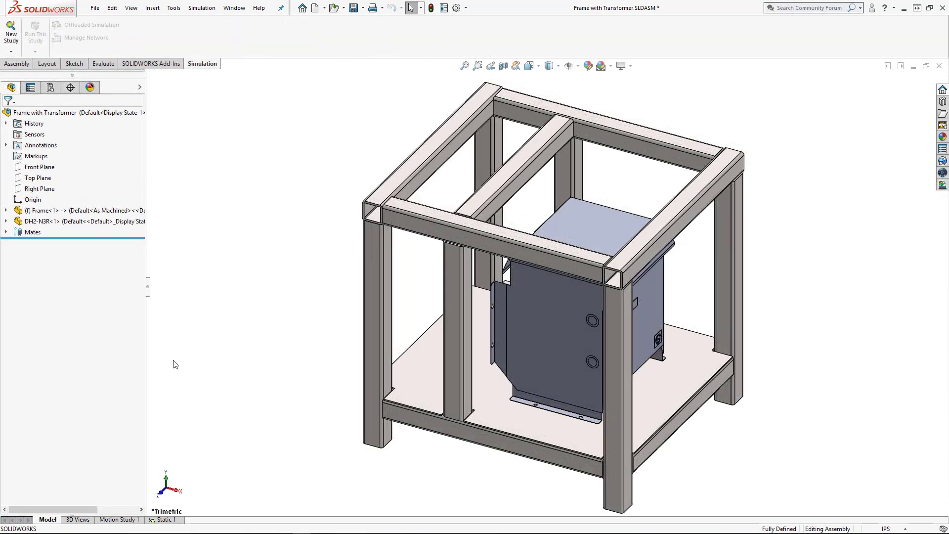
Step: In the Static 1 study, select the 350 lbf Force-1 load and expand Frame-1's tube cut list
{"action": "left_click", "coordinate": [158, 520]}
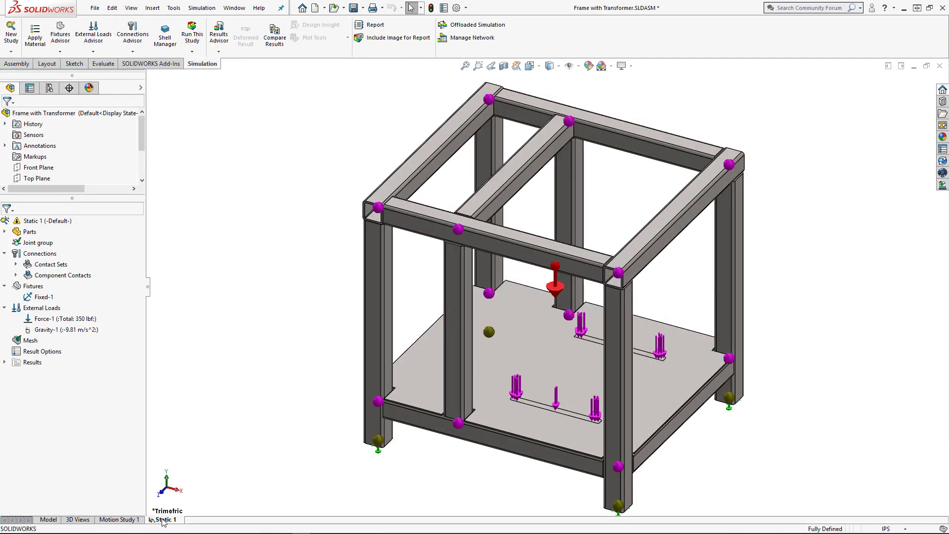
{"action": "left_click", "coordinate": [64, 319]}
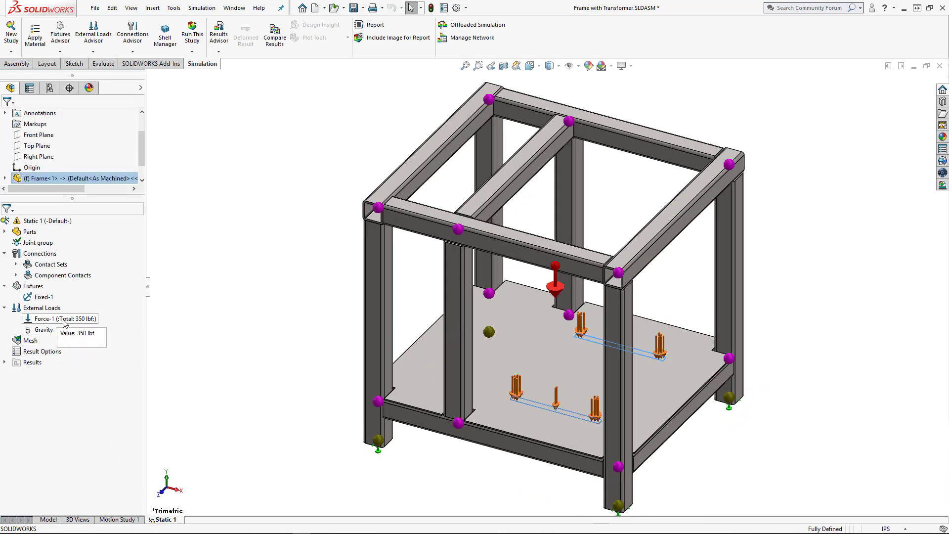
{"action": "left_click", "coordinate": [64, 321]}
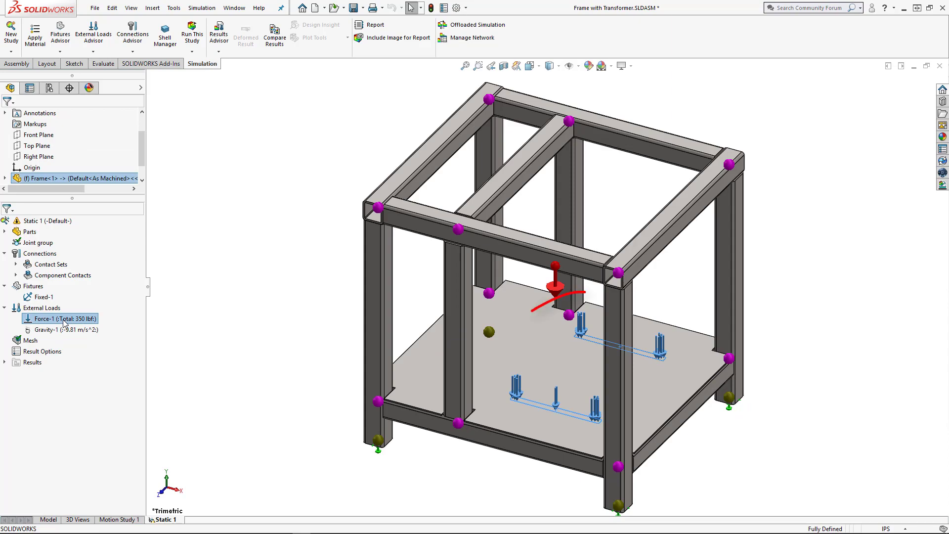
{"action": "left_click", "coordinate": [4, 232]}
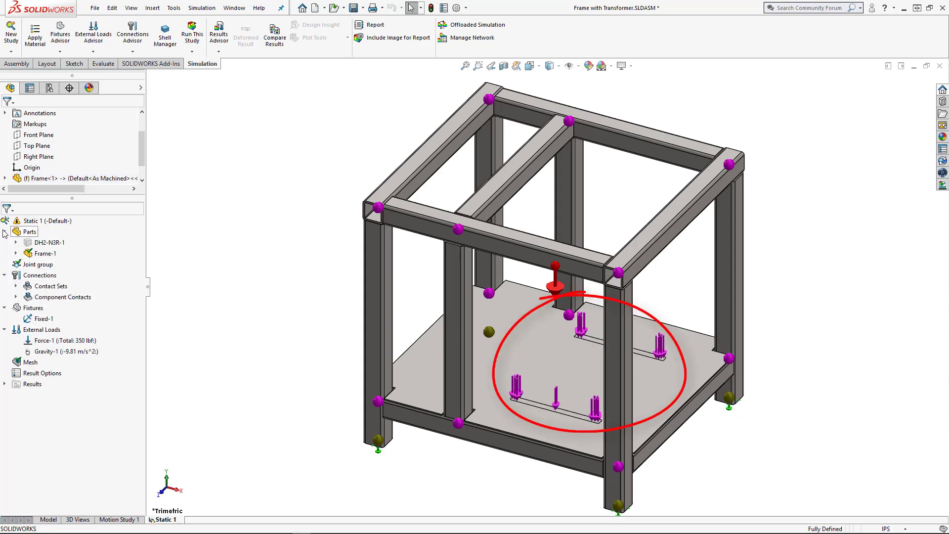
{"action": "left_click", "coordinate": [15, 253]}
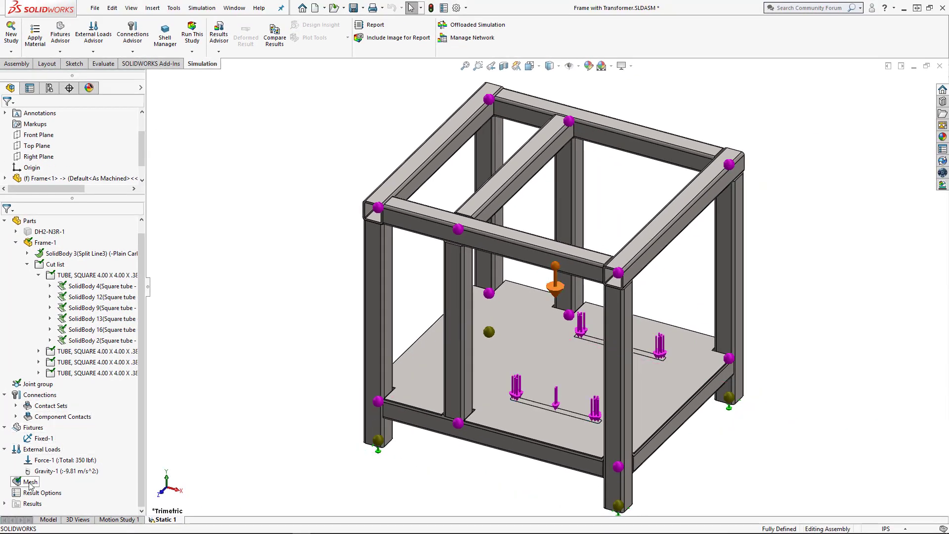
{"action": "scroll", "coordinate": [45, 447], "scroll_direction": "up", "scroll_amount": 1}
Step: Run Static 1 and show the URES displacement plot, which peaks at 0.0185 in
{"action": "right_click", "coordinate": [48, 221]}
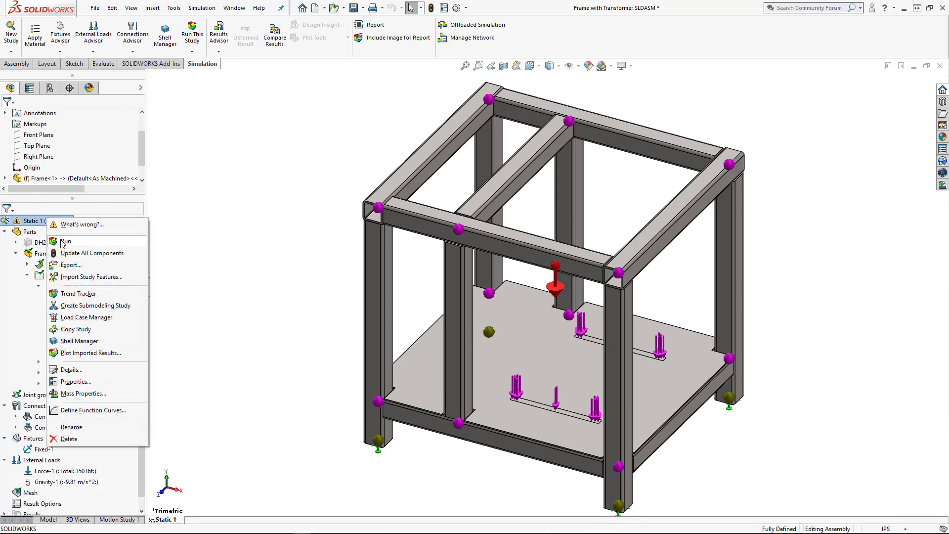
{"action": "left_click", "coordinate": [64, 241]}
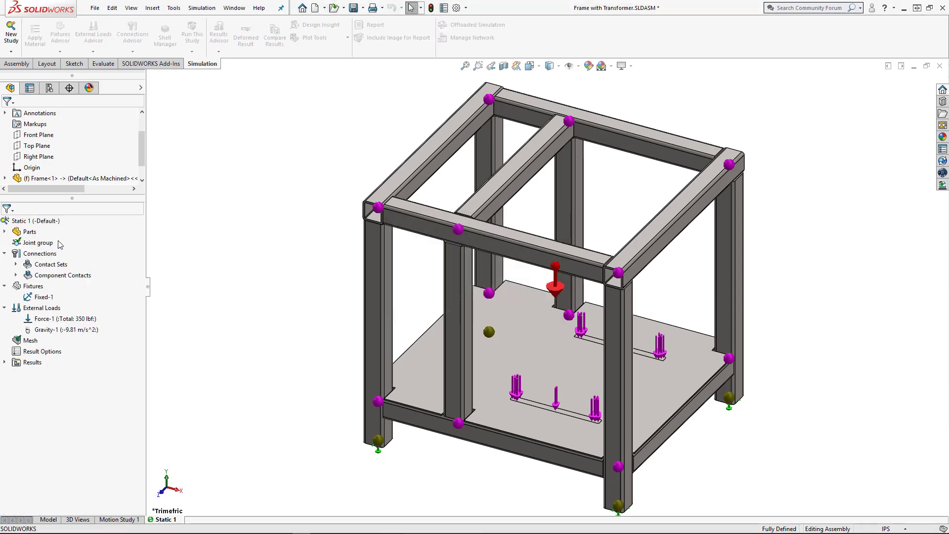
{"action": "double_click", "coordinate": [54, 384]}
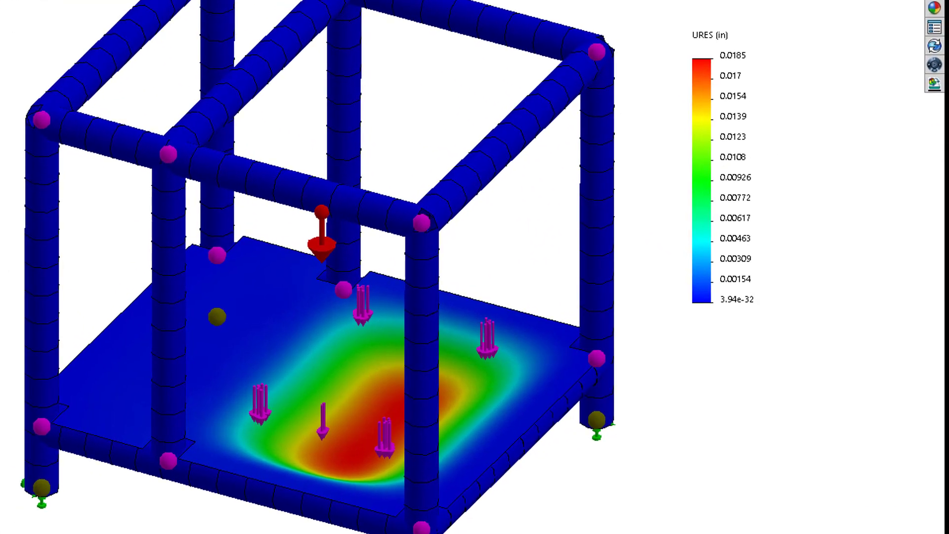
{"action": "left_click_drag", "start_coordinate": [894, 131], "coordinate": [817, 120]}
{"action": "left_click_drag", "start_coordinate": [775, 93], "coordinate": [819, 92]}
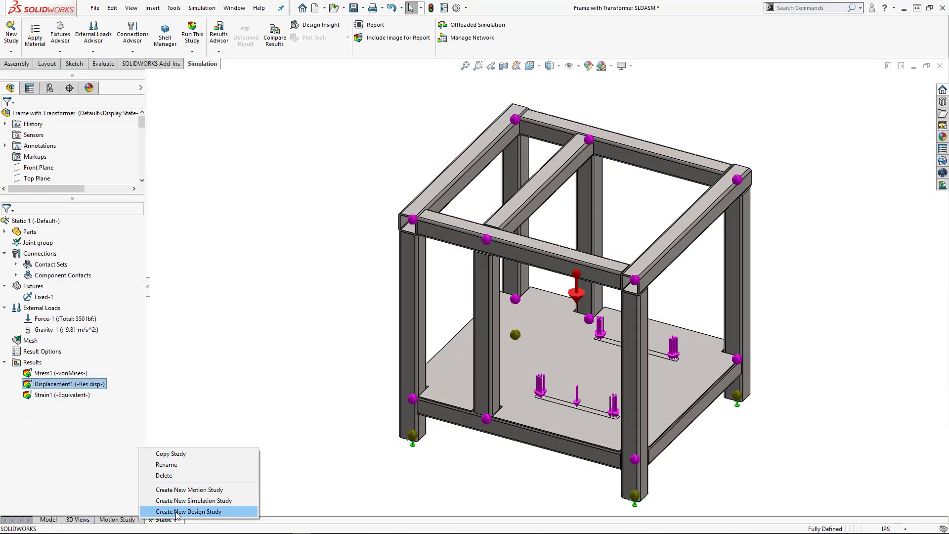
Step: Create a new design study and add a 'Beam Width' parameter linked to the 4 in tube width
{"action": "left_click", "coordinate": [176, 512]}
{"action": "left_click", "coordinate": [182, 415]}
{"action": "left_click", "coordinate": [182, 438]}
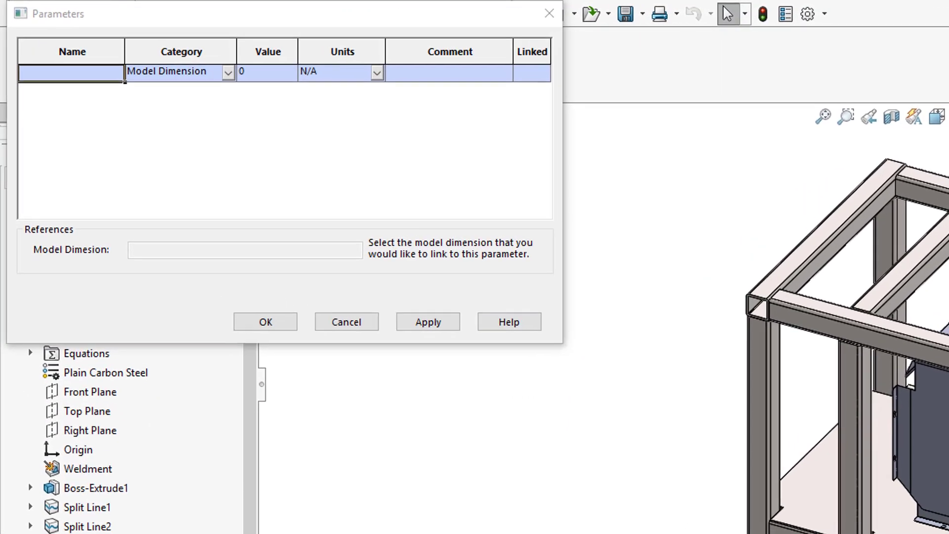
{"action": "left_click", "coordinate": [900, 188]}
{"action": "left_click", "coordinate": [889, 175]}
{"action": "left_click", "coordinate": [79, 73]}
{"action": "type", "text": "Beam Width"}
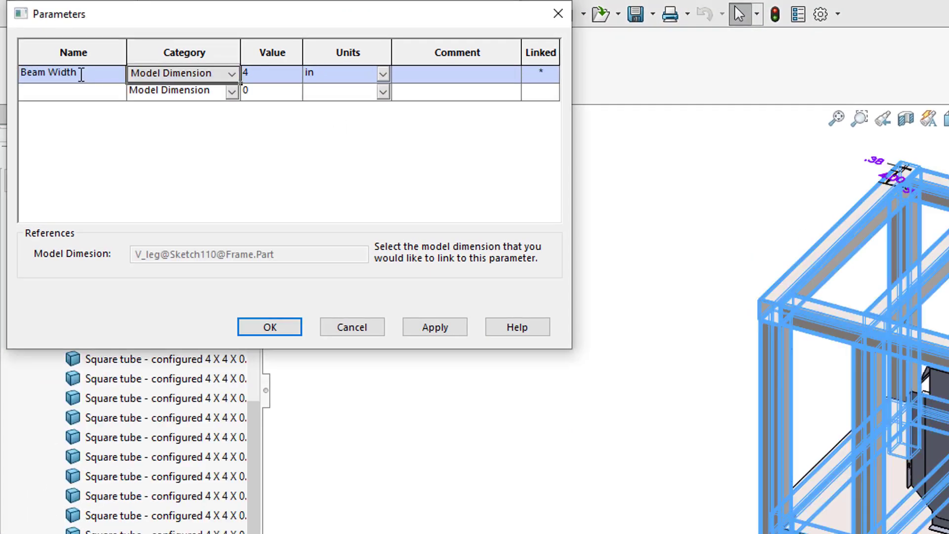
Step: Add 'Beam Thickness' (0.375 in) and 'Sheet Metal Thickness' (0.25 in) parameters linked to model dimensions
{"action": "left_click", "coordinate": [69, 91]}
{"action": "left_click", "coordinate": [876, 161]}
{"action": "left_click", "coordinate": [87, 91]}
{"action": "type", "text": "Beam Thickness"}
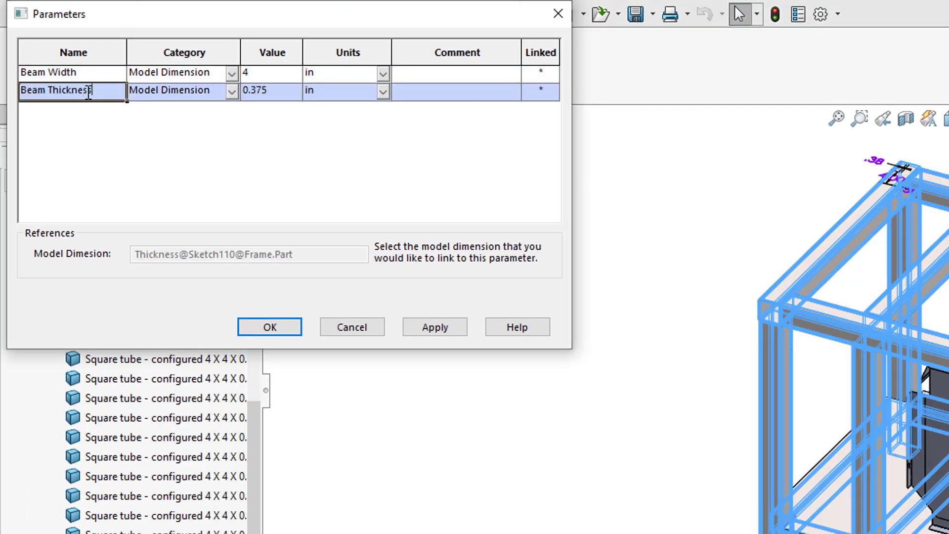
{"action": "left_click", "coordinate": [72, 109]}
{"action": "left_click", "coordinate": [897, 402]}
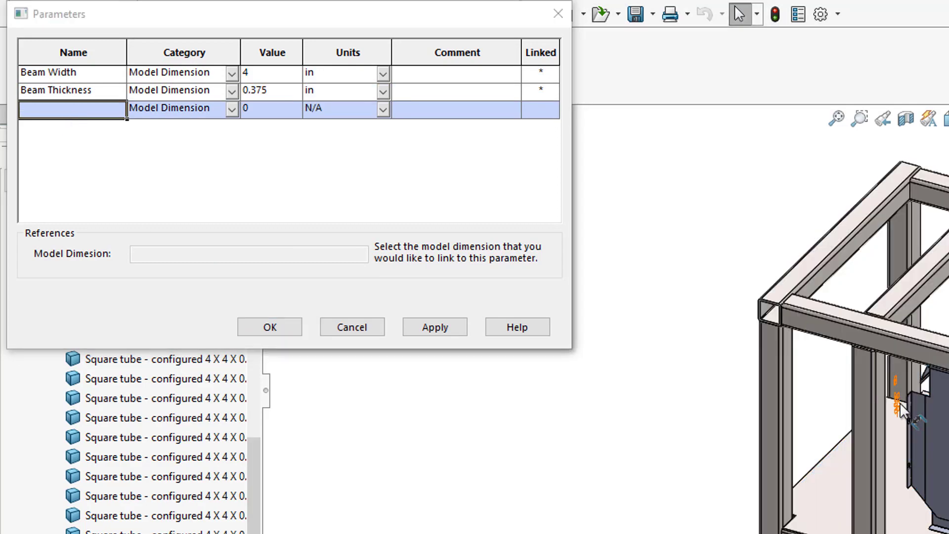
{"action": "type", "text": "Sheet Metal Thickness"}
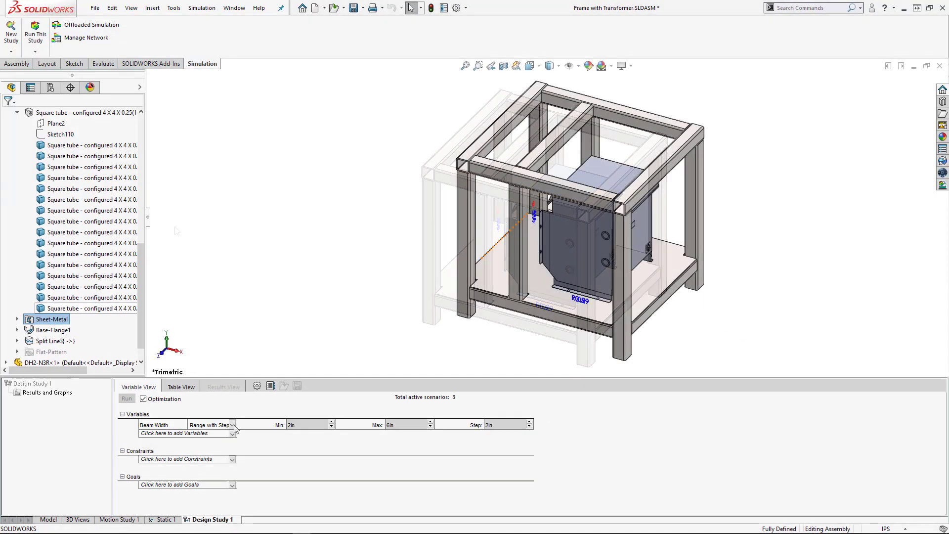
Step: Give Beam Width values 4in,3in and Beam Thickness discrete values 0.375, .3125, .25, .1875
{"action": "type", "text": "4in,"}
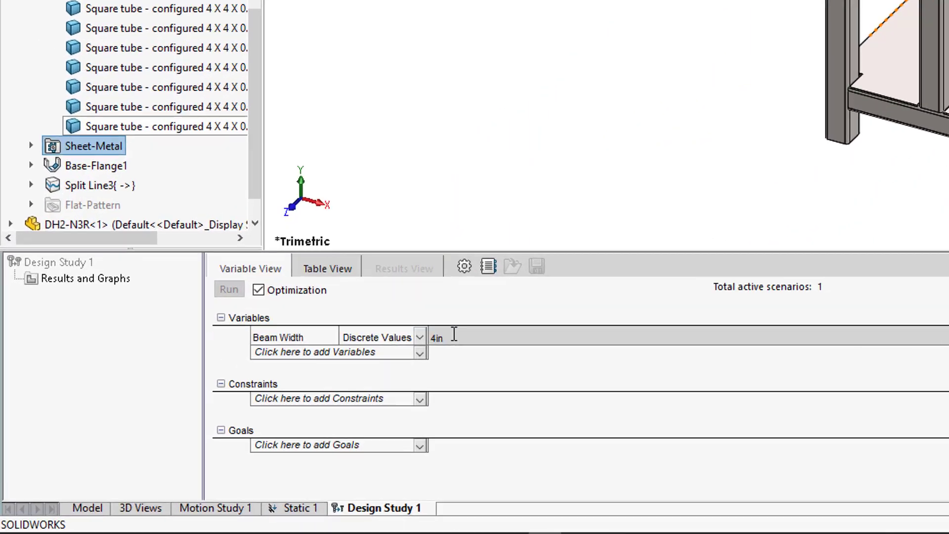
{"action": "type", "text": "3in"}
{"action": "left_click", "coordinate": [436, 346]}
{"action": "left_click", "coordinate": [405, 398]}
{"action": "left_click", "coordinate": [436, 349]}
{"action": "left_click", "coordinate": [416, 389]}
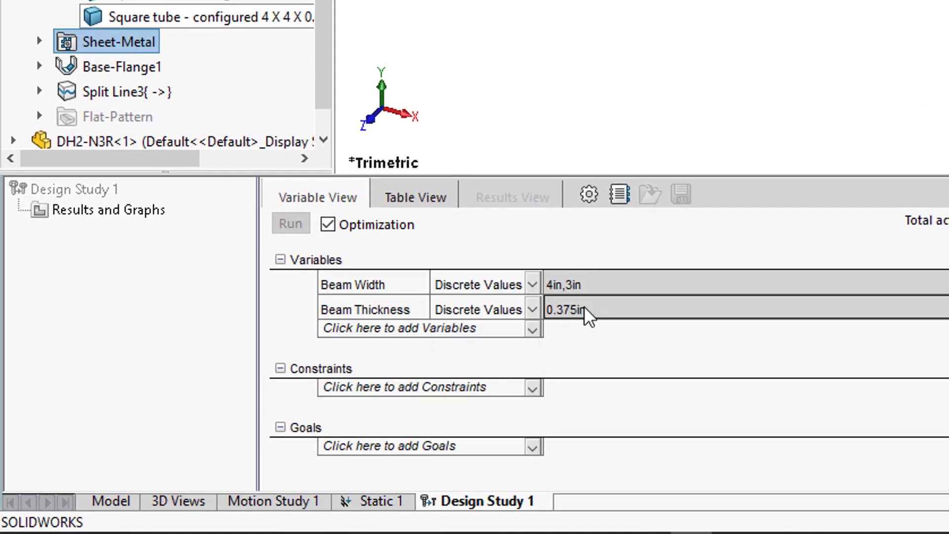
{"action": "left_click", "coordinate": [605, 310]}
{"action": "key", "text": "BackSpace"}
{"action": "key", "text": "BackSpace"}
{"action": "type", "text": ",.3125,.25,.1875"}
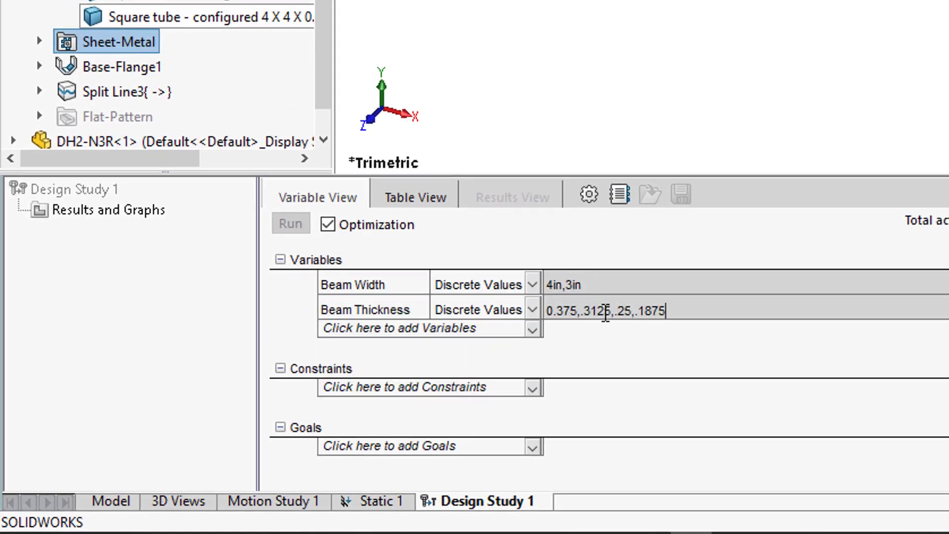
Step: Add Sheet Metal Thickness as discrete values .224, 0.194, 0.164, 0.135, 0.105 in
{"action": "left_click", "coordinate": [533, 328]}
{"action": "left_click", "coordinate": [400, 377]}
{"action": "left_click", "coordinate": [524, 335]}
{"action": "left_click", "coordinate": [496, 368]}
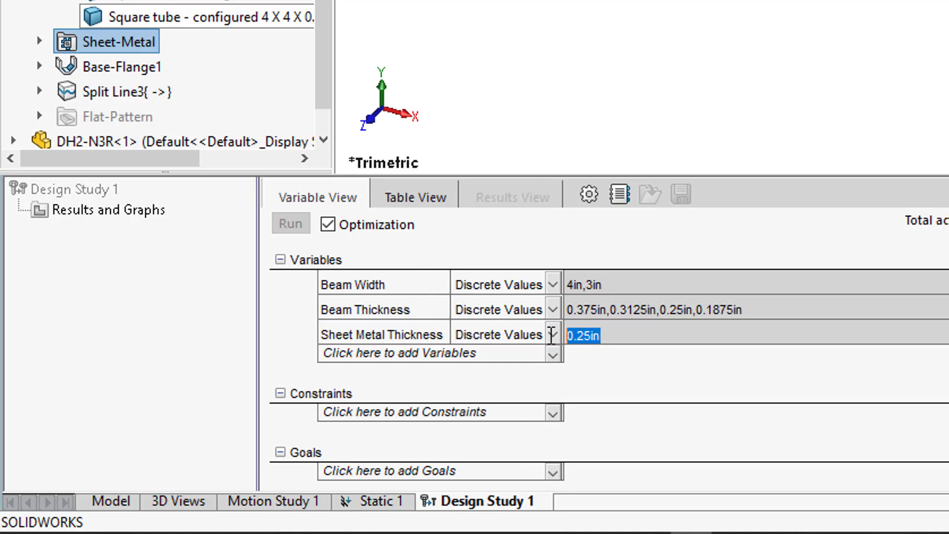
{"action": "type", "text": ".224,.194,.164,.135,.105"}
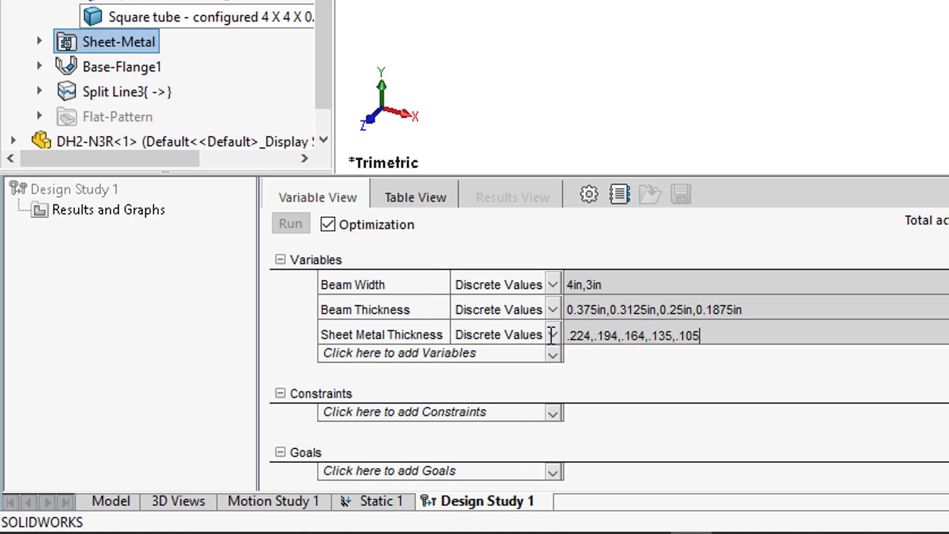
{"action": "type", "text": "4in,0.194in,0.164in,0.135in,0.105"}
Step: Add a simulation-data sensor measuring resultant displacement (URES) as a constraint
{"action": "left_click", "coordinate": [550, 412]}
{"action": "left_click", "coordinate": [525, 431]}
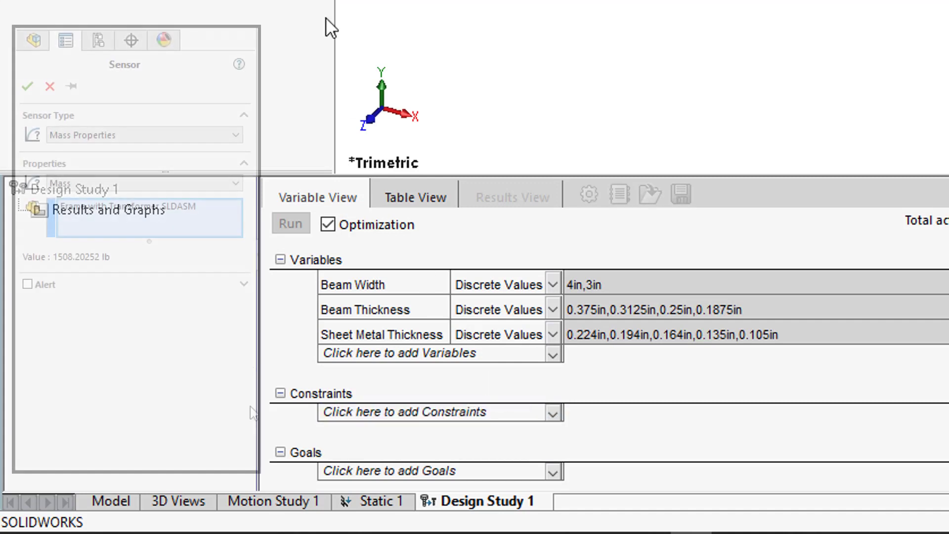
{"action": "left_click", "coordinate": [220, 139]}
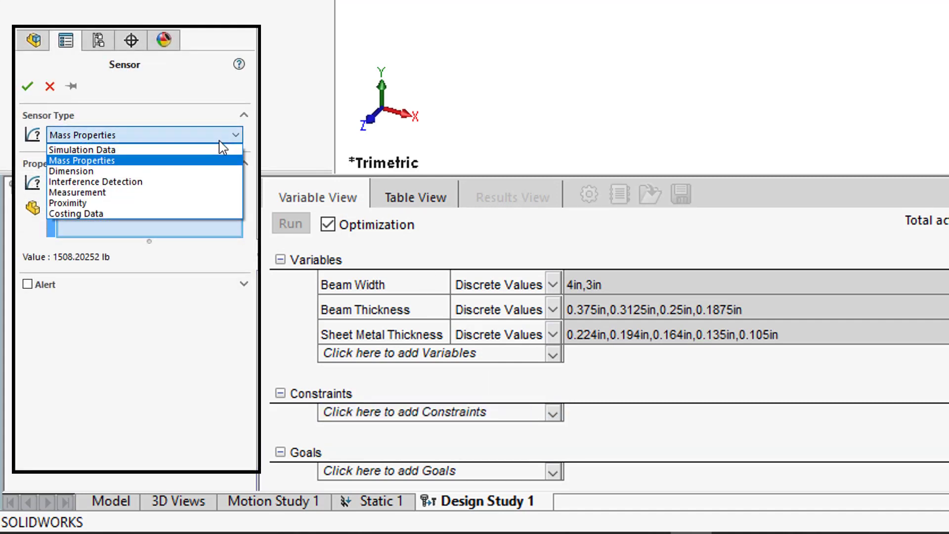
{"action": "left_click", "coordinate": [194, 149]}
{"action": "left_click", "coordinate": [190, 200]}
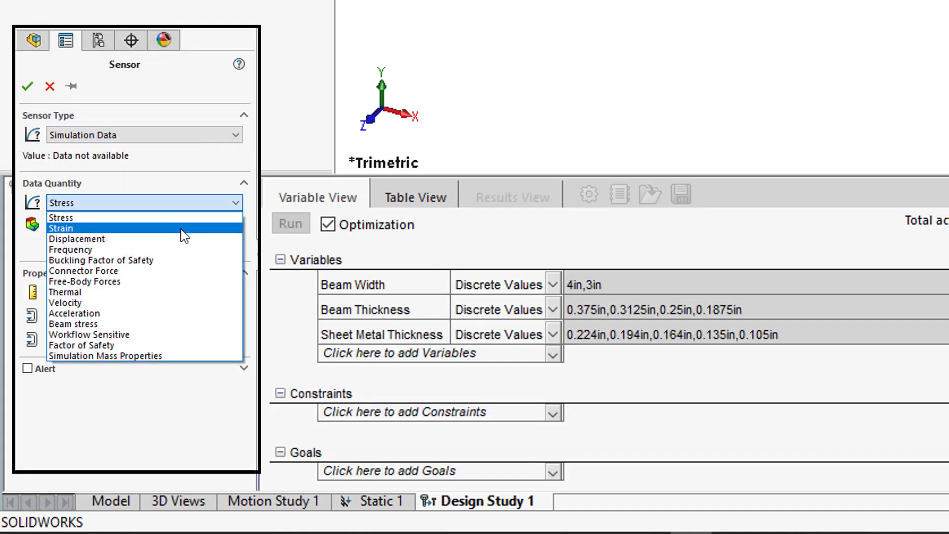
{"action": "left_click", "coordinate": [180, 239]}
{"action": "left_click", "coordinate": [179, 229]}
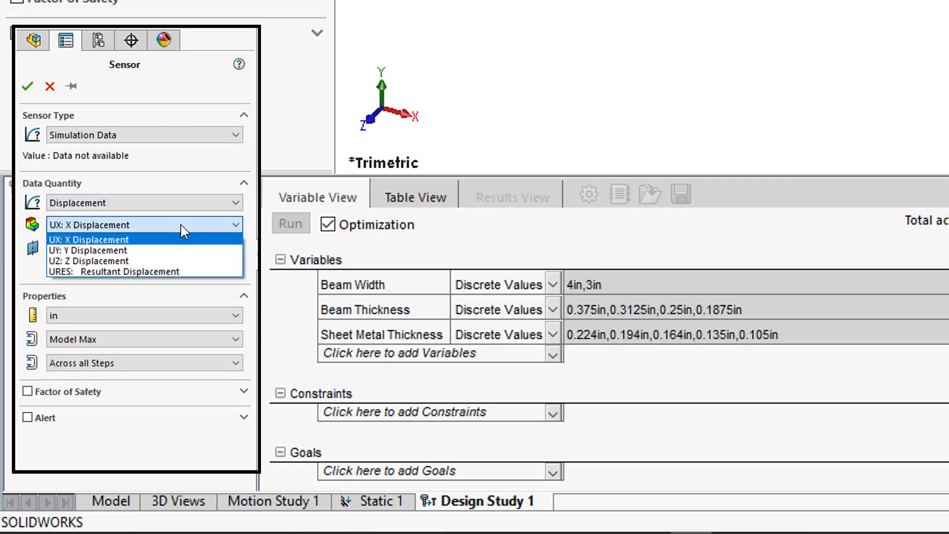
{"action": "left_click", "coordinate": [174, 273]}
{"action": "left_click", "coordinate": [28, 88]}
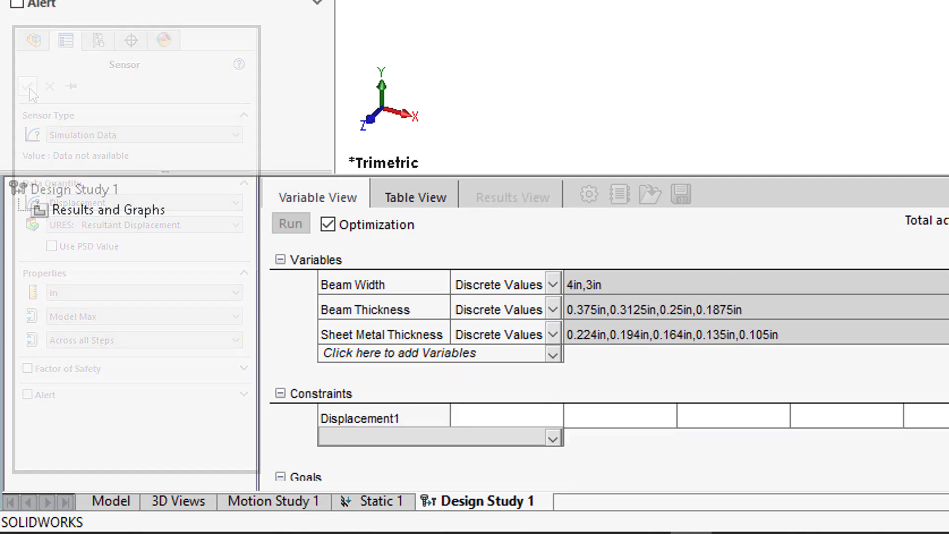
Step: Require the displacement to be less than 0.0625 in
{"action": "left_click", "coordinate": [551, 419]}
{"action": "left_click", "coordinate": [526, 466]}
{"action": "left_click", "coordinate": [684, 418]}
{"action": "type", "text": "0.0625"}
{"action": "key", "text": "Return"}
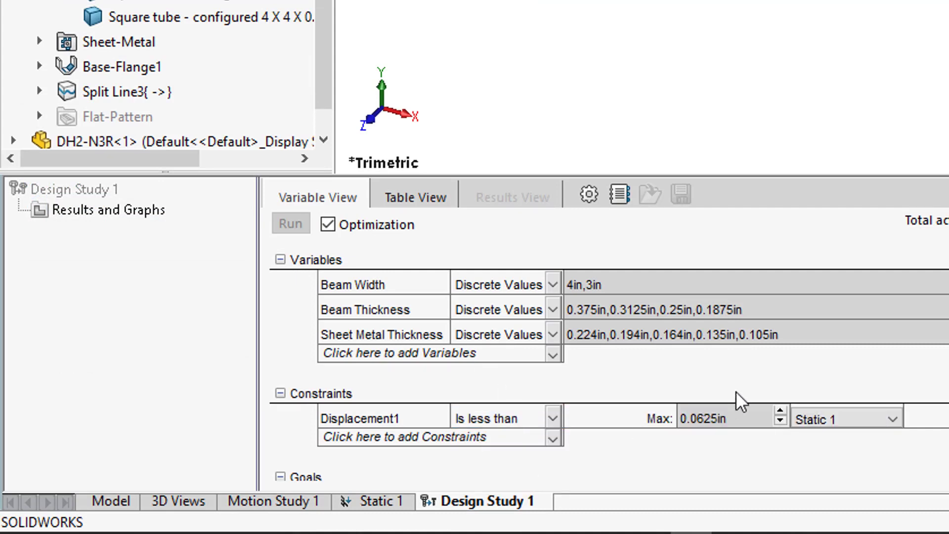
Step: Add an assembly mass sensor as the study goal to minimize
{"action": "scroll", "coordinate": [736, 390], "scroll_direction": "down", "scroll_amount": 1}
{"action": "left_click", "coordinate": [553, 449]}
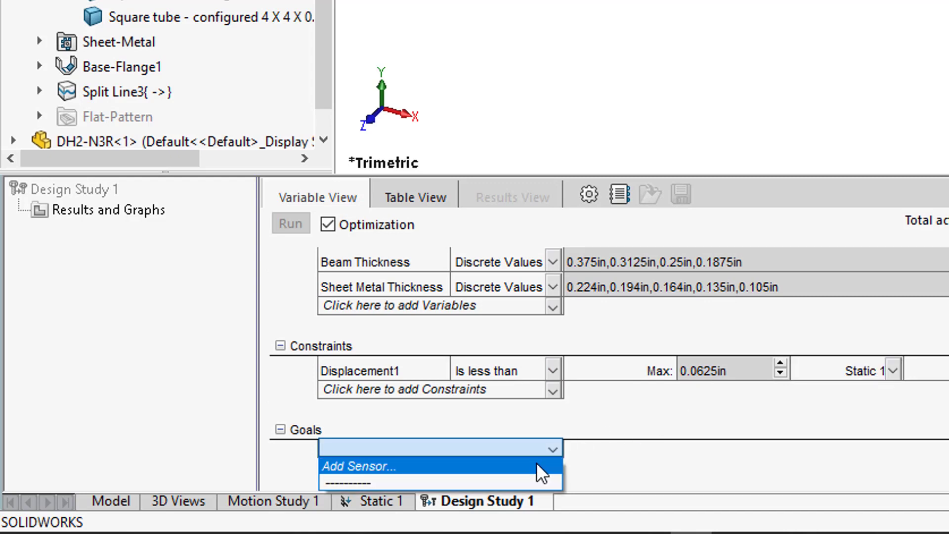
{"action": "left_click", "coordinate": [537, 465]}
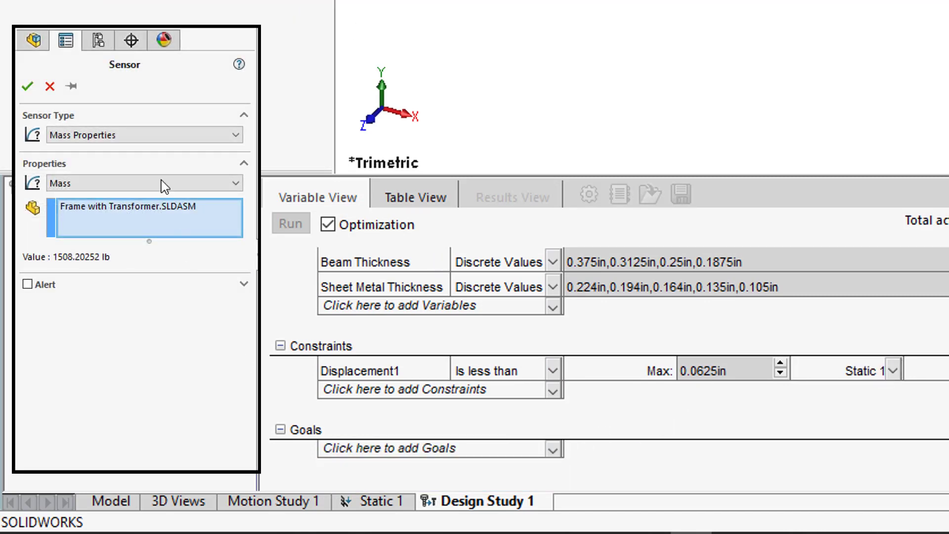
{"action": "left_click", "coordinate": [27, 86]}
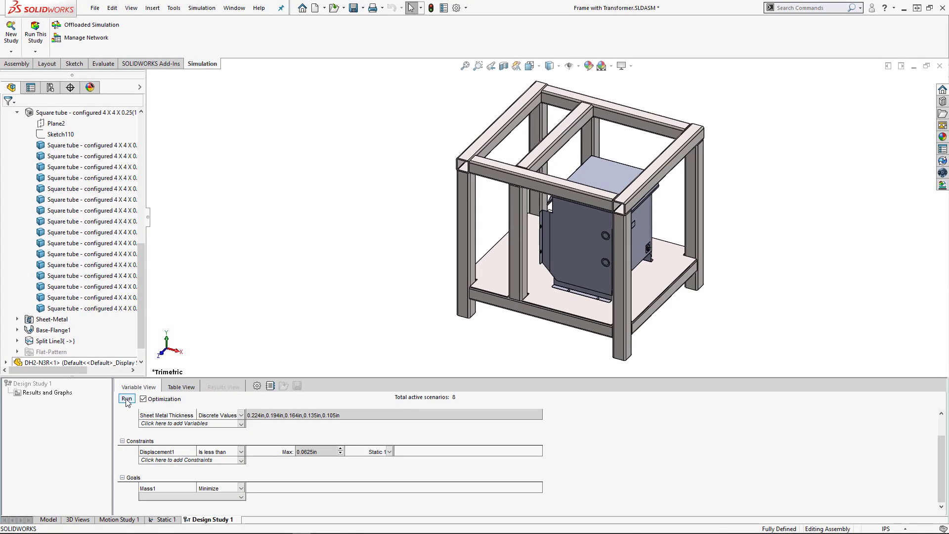
Step: Run the design study to evaluate all 42 mass and displacement scenarios
{"action": "left_click", "coordinate": [137, 389]}
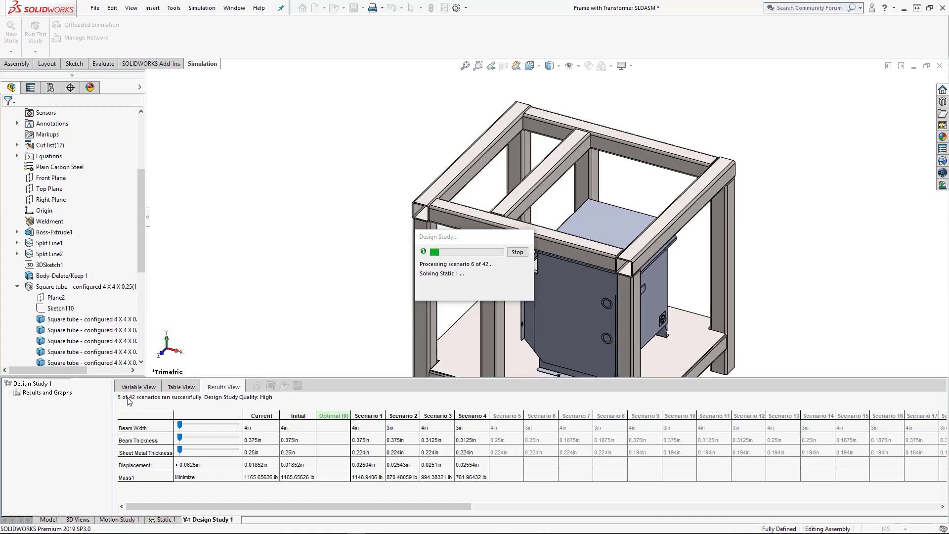